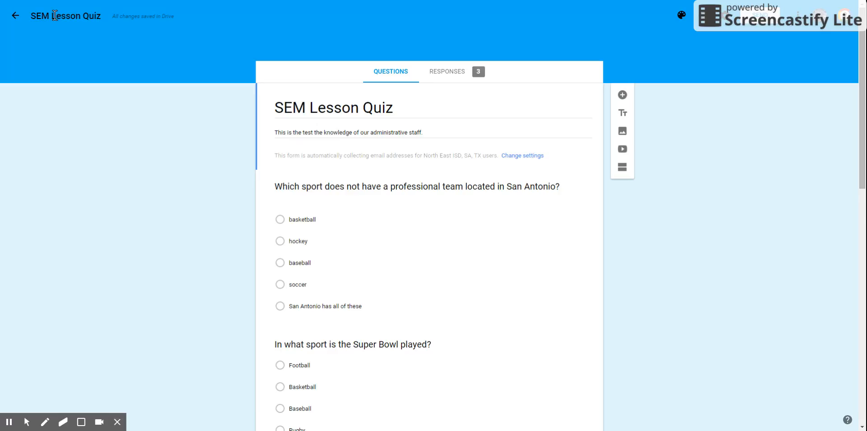
Step: Open the form's general settings and switch the restriction to North East ISD, SA, TX users off and on again
left_click_drag(36, 16, 92, 26)
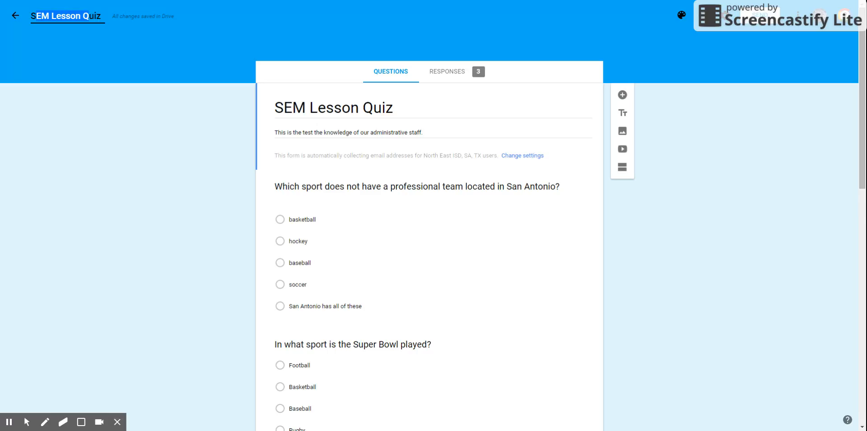
left_click(725, 18)
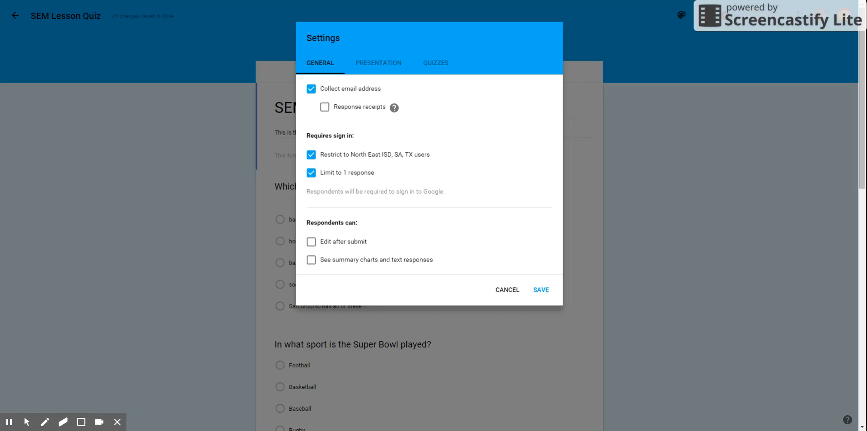
left_click_drag(342, 155, 393, 155)
left_click(311, 155)
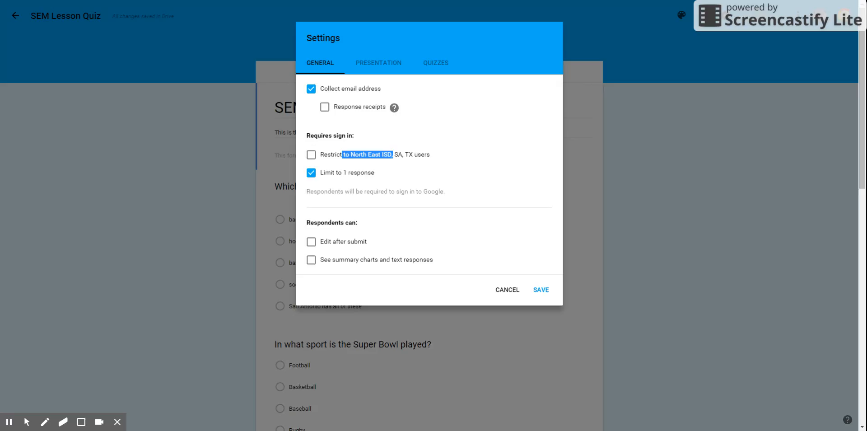
left_click(311, 155)
Step: Look over the presentation settings, switch "Make this a quiz" off and on again, and save the settings
left_click(375, 63)
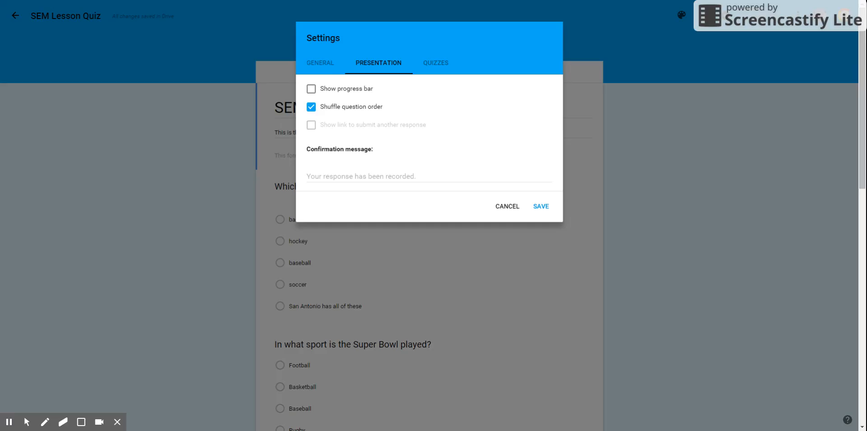
left_click(436, 63)
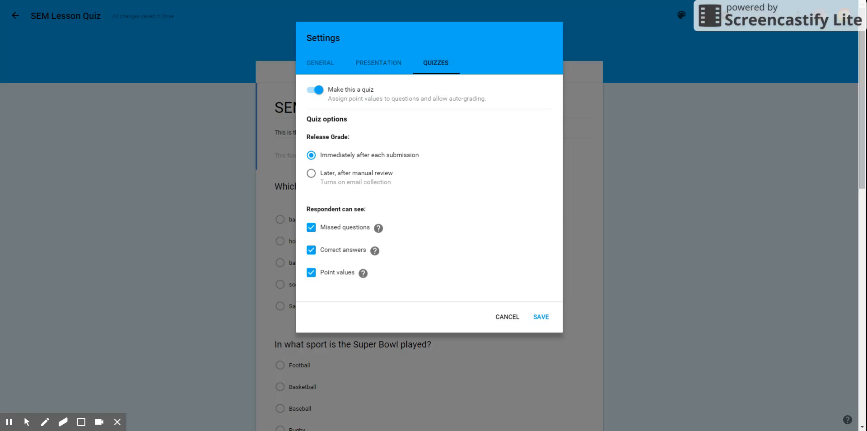
left_click(316, 90)
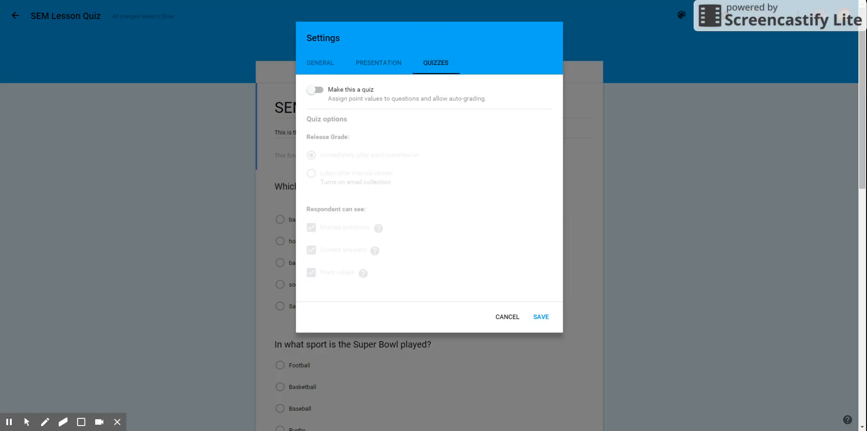
left_click(315, 89)
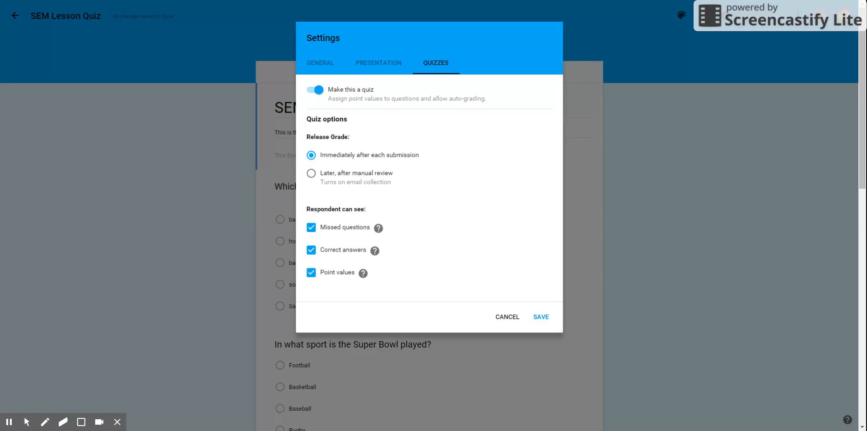
left_click(541, 316)
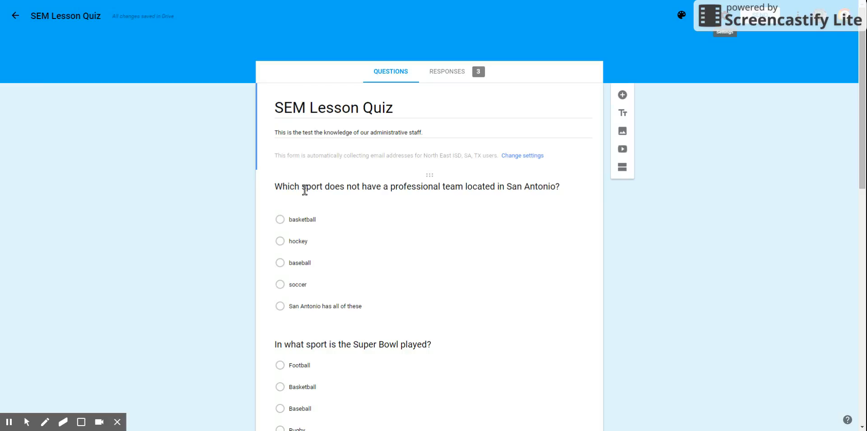
Step: Open the question about San Antonio professional sports teams for editing and examine the available question types, keeping Multiple choice
left_click(361, 189)
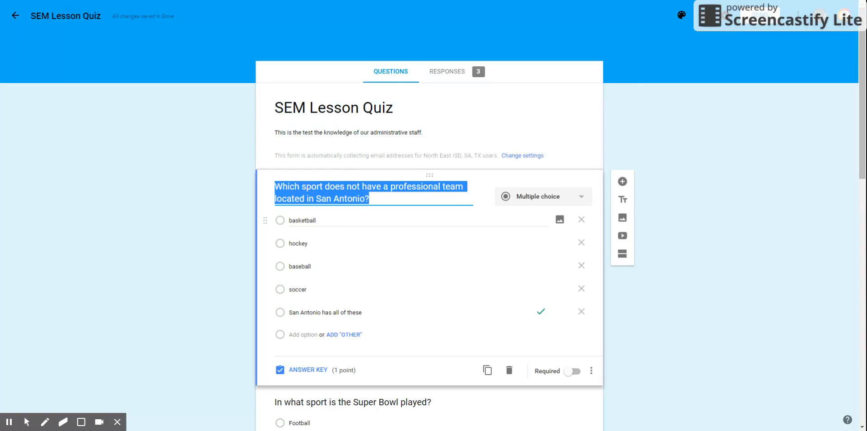
left_click(315, 221)
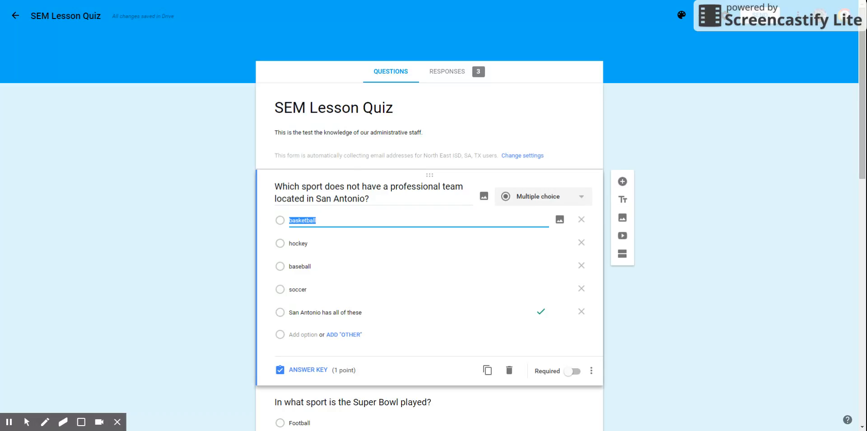
left_click(578, 198)
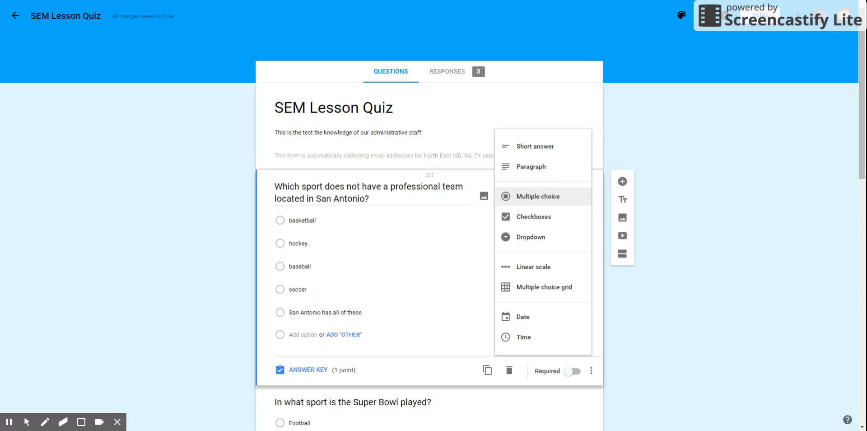
key("Down")
key("Down")
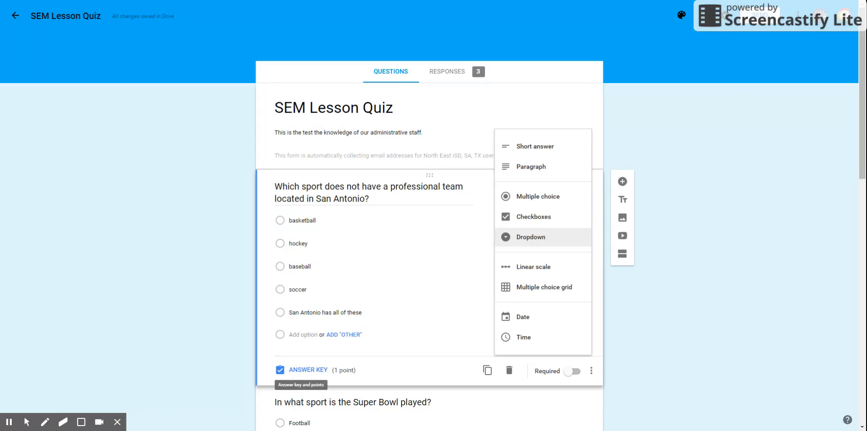
left_click(357, 190)
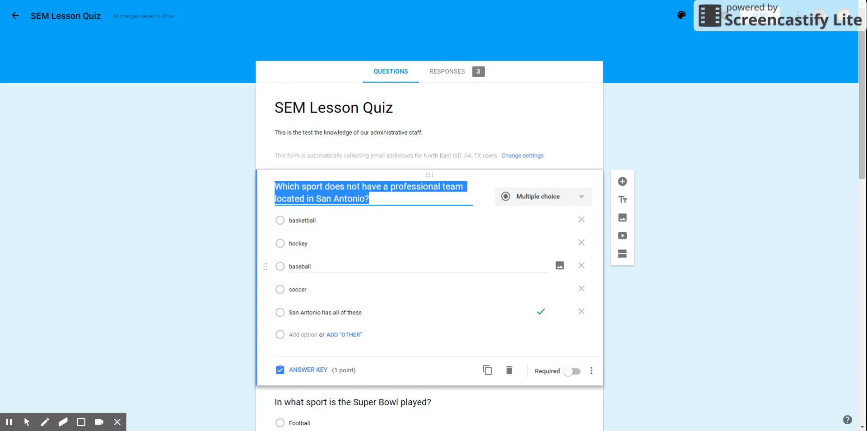
Step: Try marking soccer and baseball as additional correct answers in the San Antonio question's answer key, clear both, and return to editing the question
left_click(305, 370)
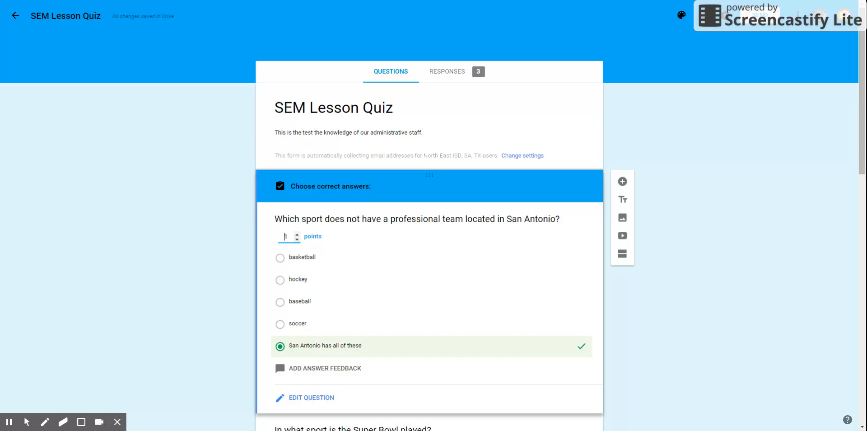
left_click(297, 238)
left_click(280, 324)
left_click(279, 302)
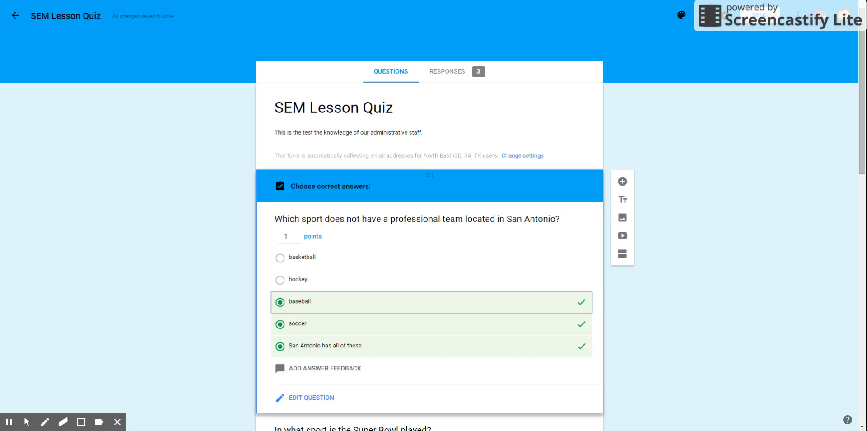
left_click(280, 302)
left_click(280, 324)
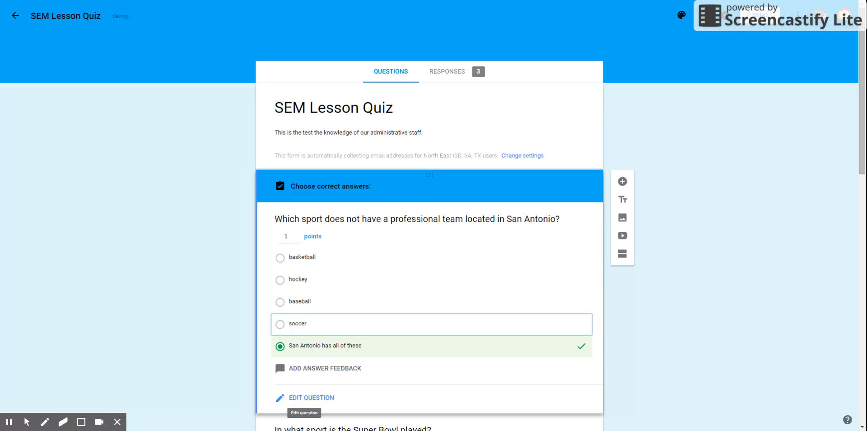
left_click(307, 398)
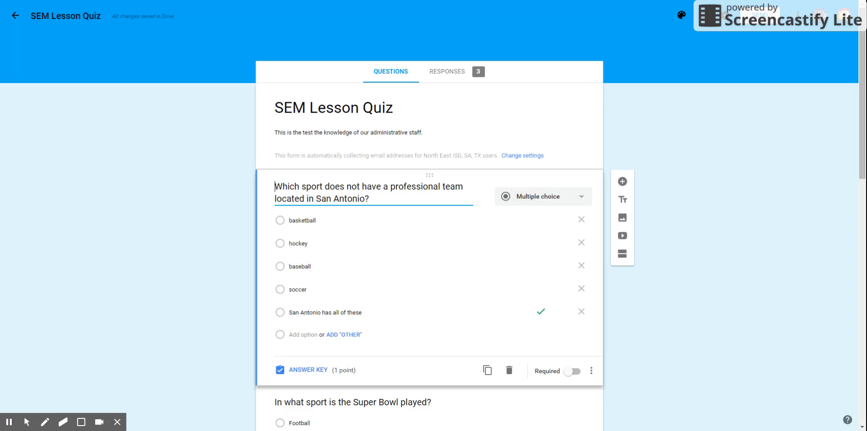
Step: Examine the San Antonio question's additional options, such as shuffling the option order, and look over the Super Bowl question below
left_click(591, 370)
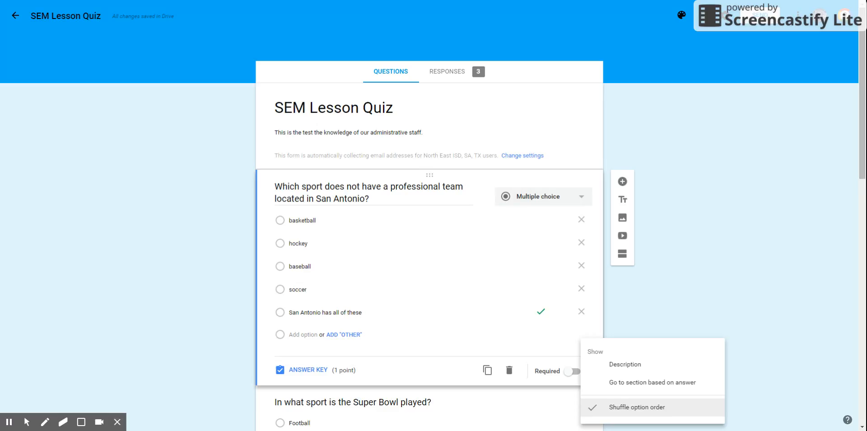
key("Escape")
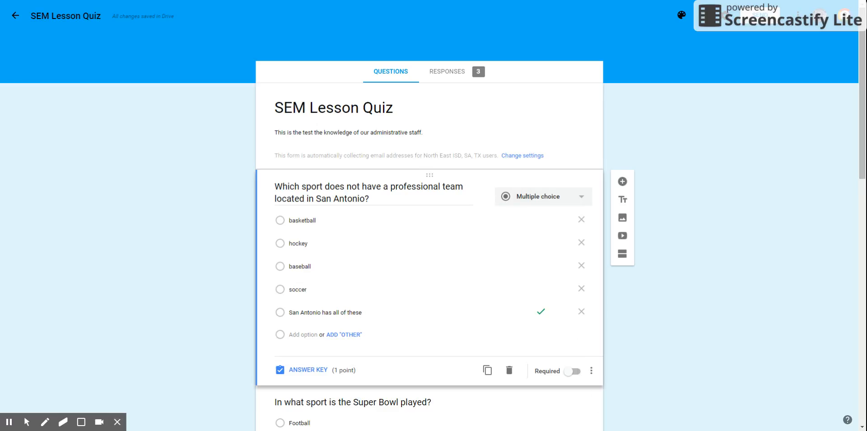
scroll(429, 226, "down", 14)
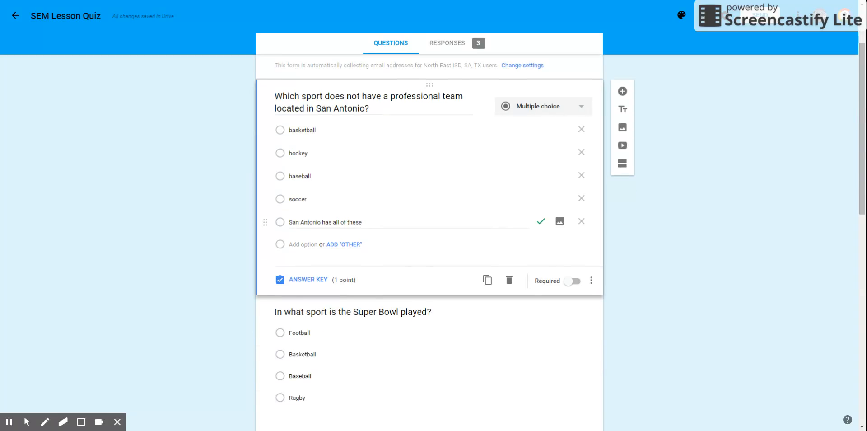
scroll(429, 226, "up", 9)
scroll(430, 226, "up", 5)
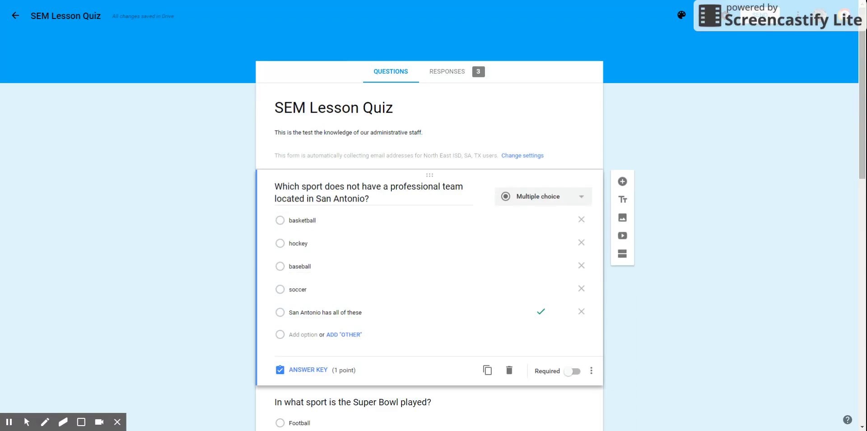
Step: Review the quiz's response summary, including the points distribution, the frequently missed questions and the respondents' scores
left_click(447, 72)
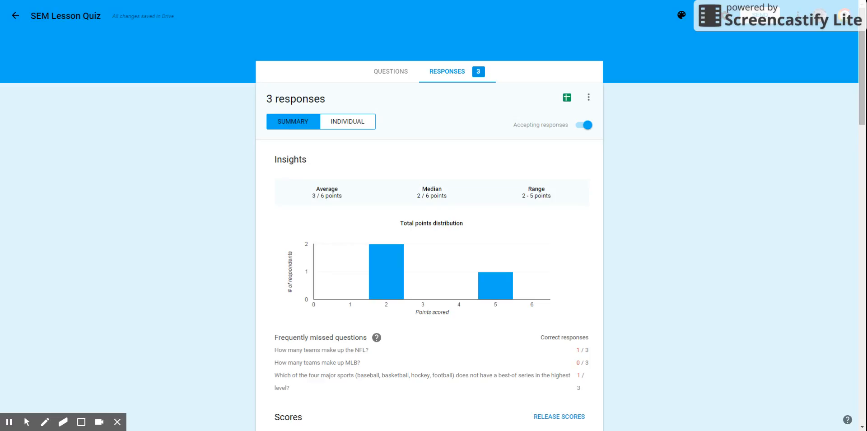
mouse_move(496, 282)
mouse_move(387, 273)
left_click_drag(278, 337, 363, 337)
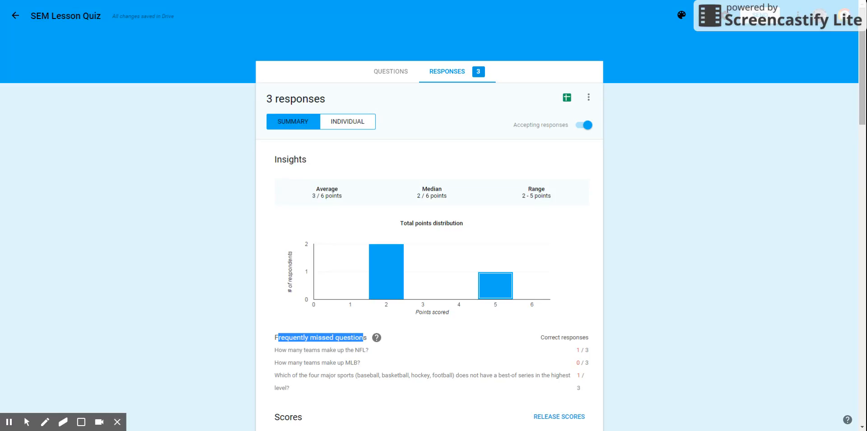
left_click(363, 337)
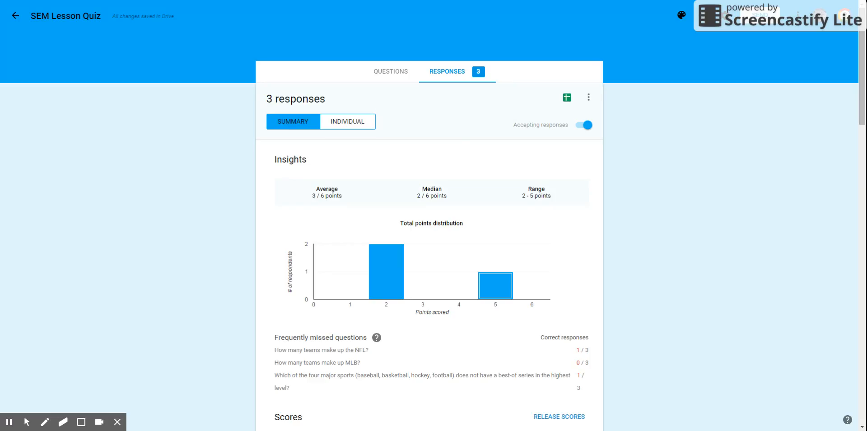
scroll(429, 244, "down", 2)
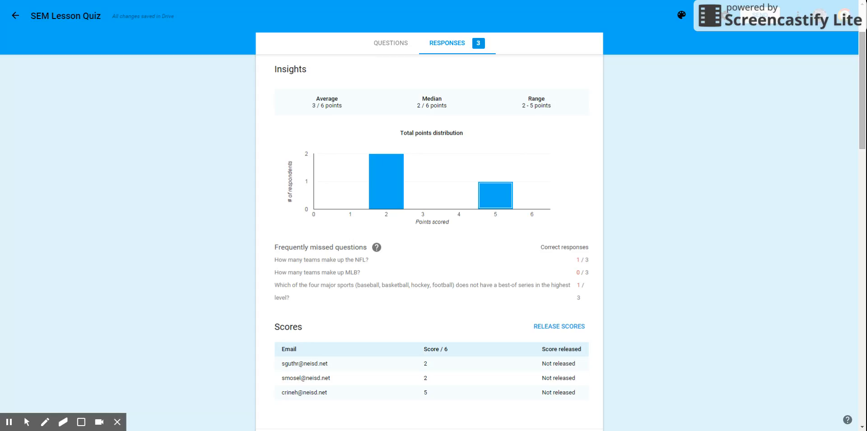
scroll(429, 226, "up", 2)
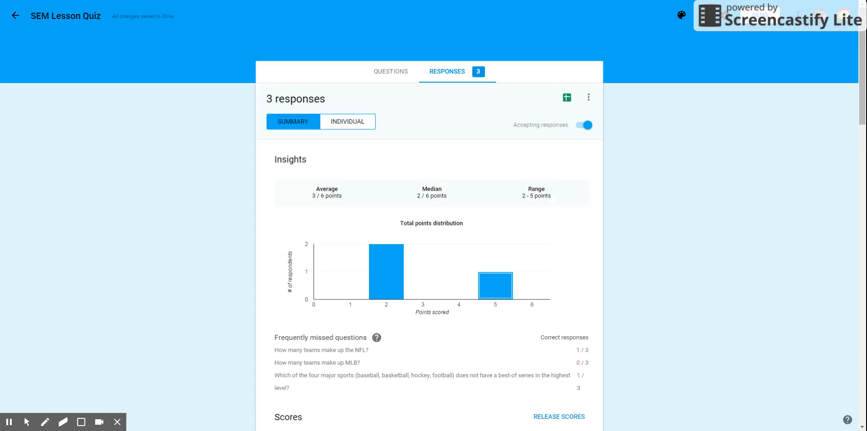